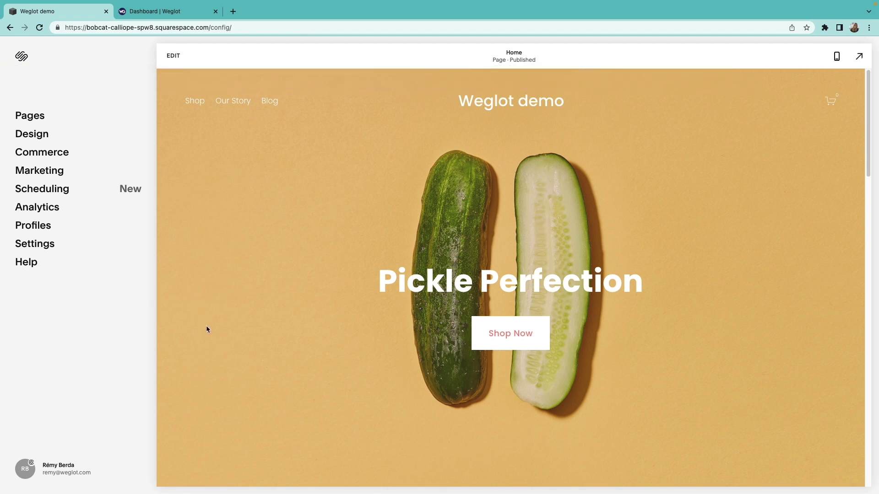
Connect Weglot from Squarespace's Language & Region settings to reach Weglot's sign-up page.
{"action": "left_click", "coordinate": [48, 247]}
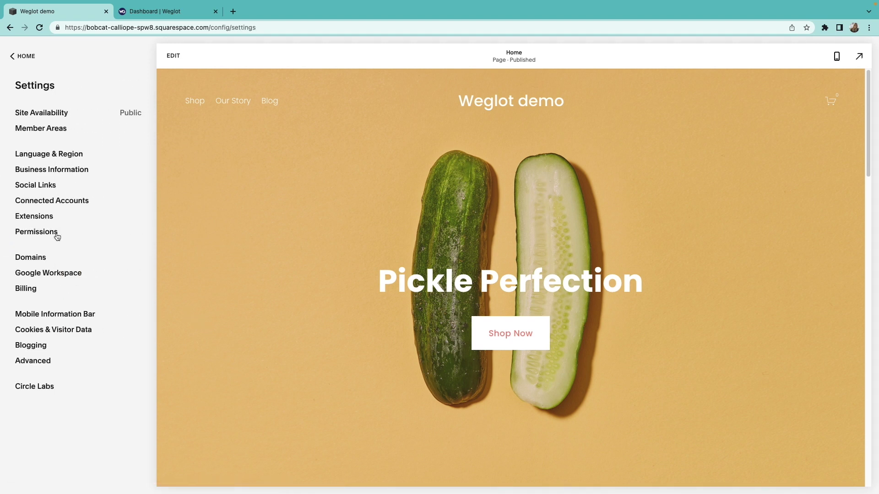
{"action": "left_click", "coordinate": [71, 155]}
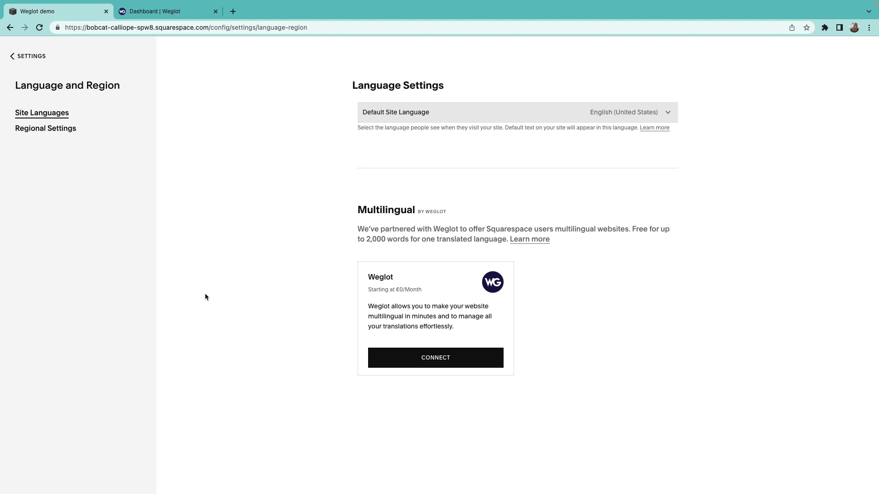
{"action": "left_click", "coordinate": [403, 360]}
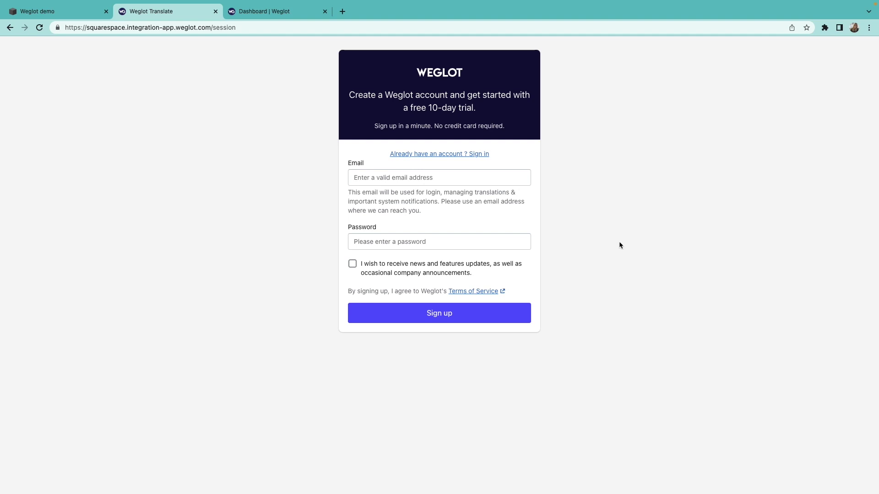
Sign in to Weglot with the existing account and save a new project named 'Squarespace Demo'.
{"action": "left_click", "coordinate": [479, 154]}
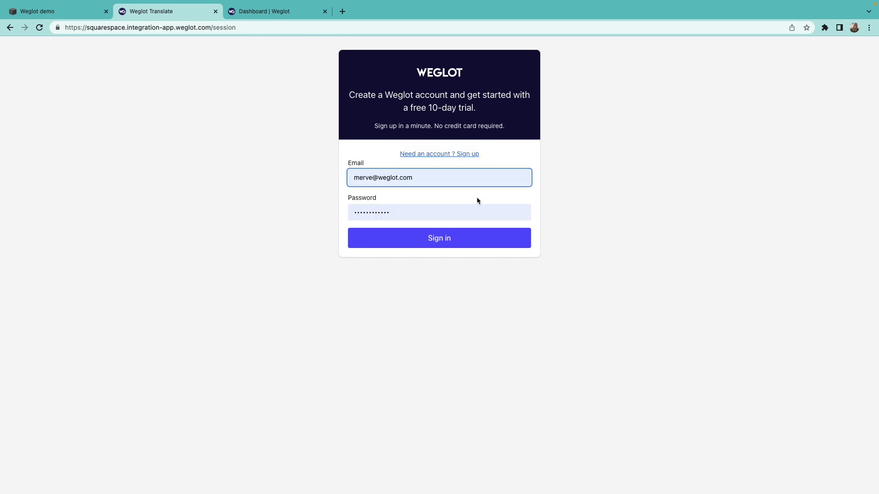
{"action": "left_click", "coordinate": [481, 236]}
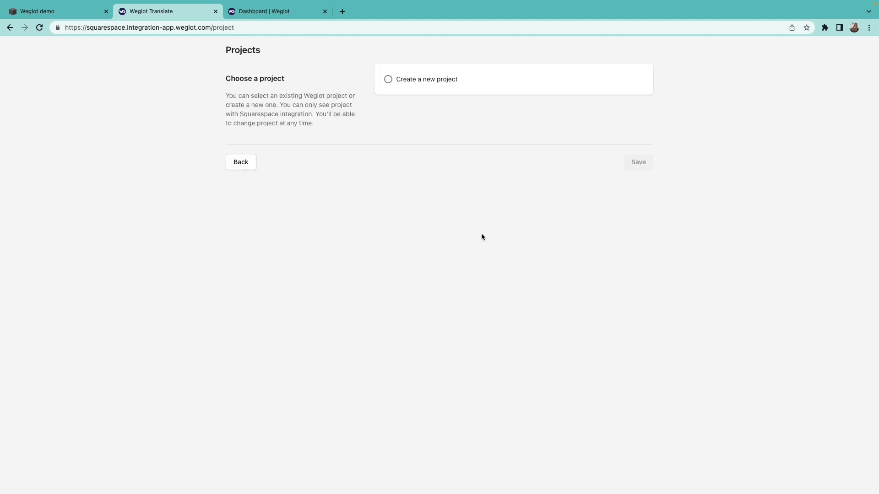
{"action": "left_click", "coordinate": [446, 82]}
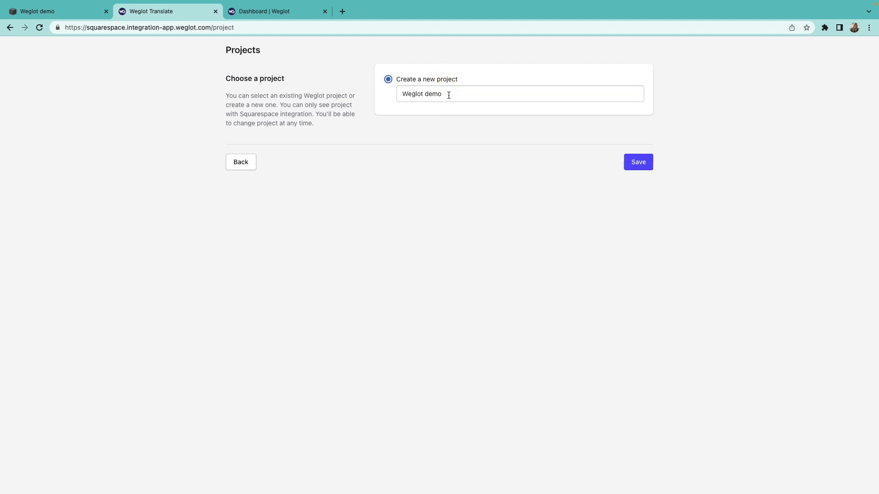
{"action": "triple_click", "coordinate": [447, 94]}
{"action": "type", "text": "Squarespace Demo"}
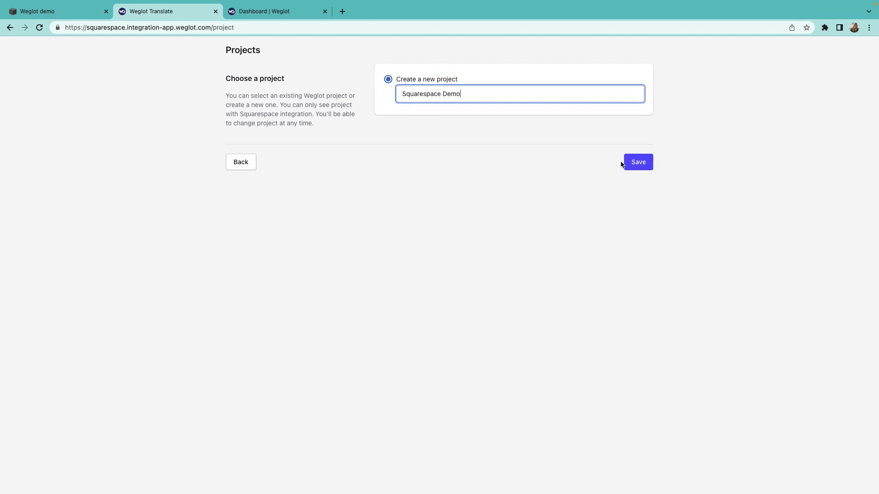
{"action": "left_click", "coordinate": [633, 163]}
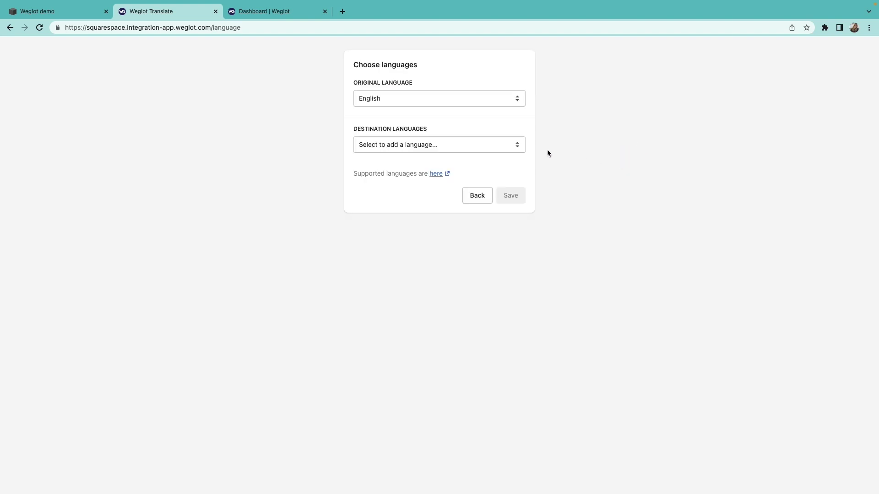
Add French, Spanish and German as Weglot destination languages and save them.
{"action": "left_click", "coordinate": [518, 146]}
{"action": "scroll", "coordinate": [490, 257], "scroll_direction": "down", "scroll_amount": 5}
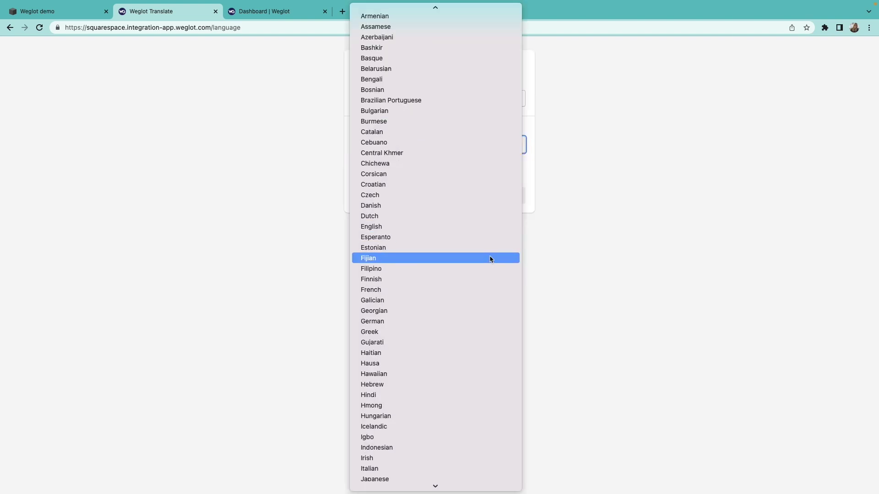
{"action": "left_click", "coordinate": [488, 288]}
{"action": "left_click", "coordinate": [517, 144]}
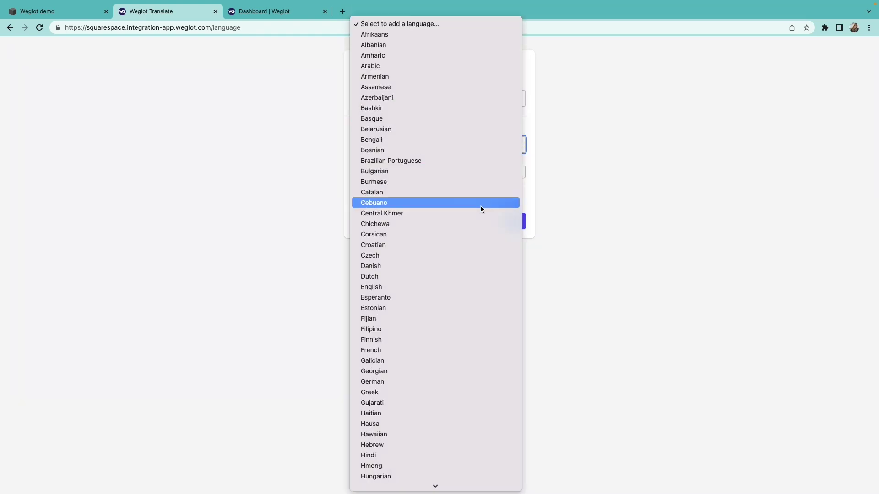
{"action": "scroll", "coordinate": [480, 209], "scroll_direction": "down", "scroll_amount": 5}
{"action": "scroll", "coordinate": [481, 209], "scroll_direction": "down", "scroll_amount": 15}
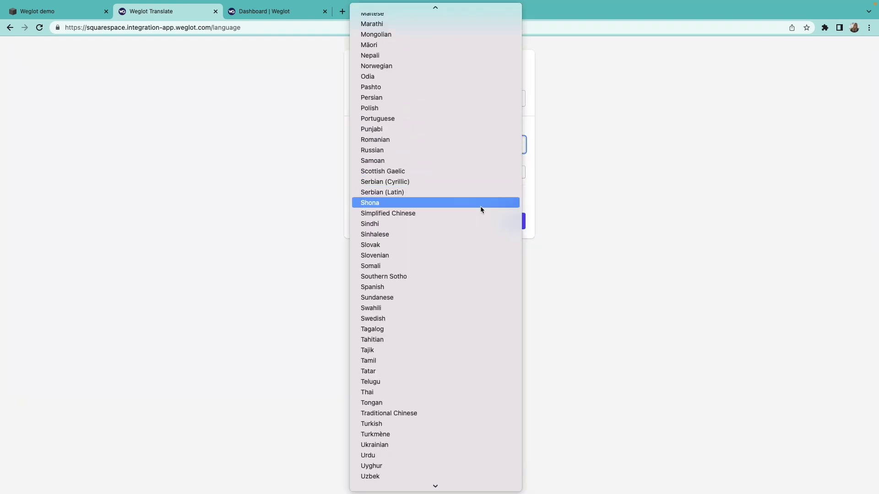
{"action": "left_click", "coordinate": [484, 224]}
{"action": "left_click", "coordinate": [518, 145]}
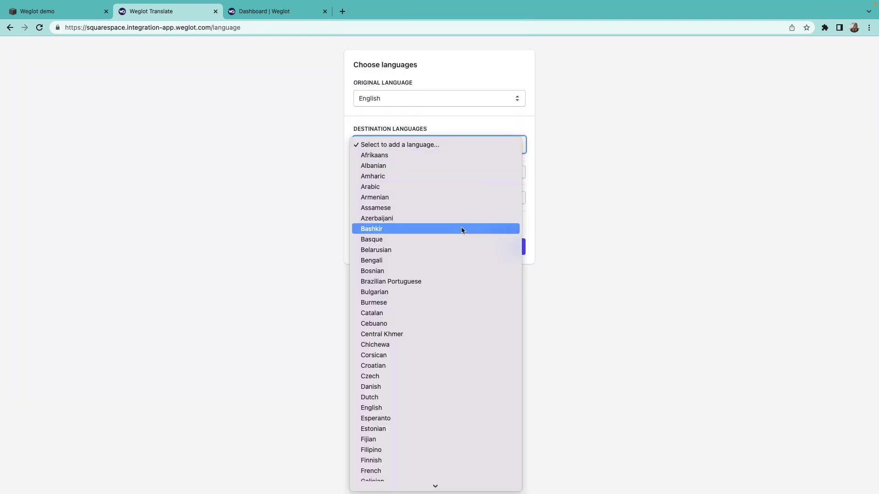
{"action": "scroll", "coordinate": [461, 229], "scroll_direction": "down", "scroll_amount": 3}
{"action": "left_click", "coordinate": [462, 247]}
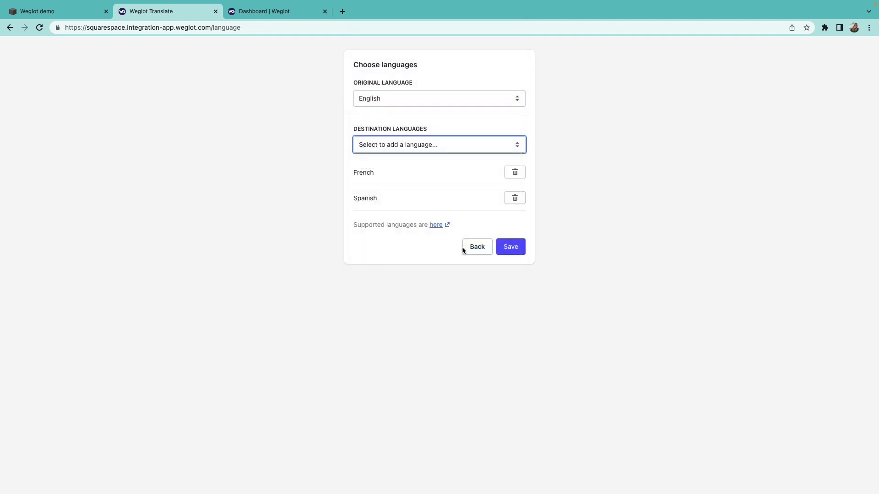
{"action": "left_click", "coordinate": [506, 270]}
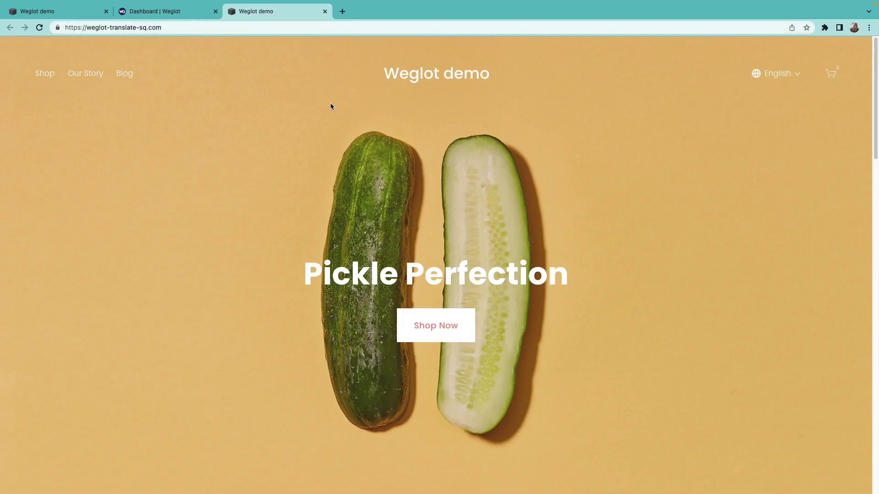
Preview the live site in Français, Español, Deutsch and English, then close the tab.
{"action": "mouse_move", "coordinate": [778, 74]}
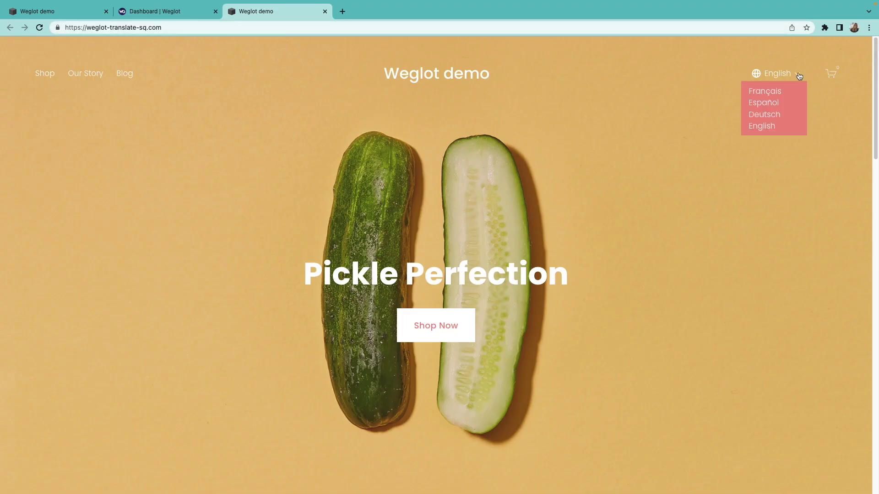
{"action": "left_click", "coordinate": [782, 93]}
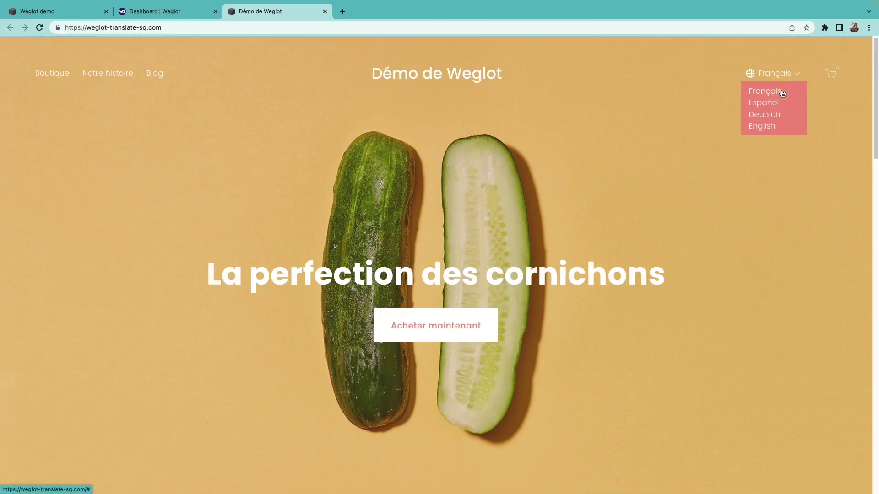
{"action": "left_click", "coordinate": [777, 104]}
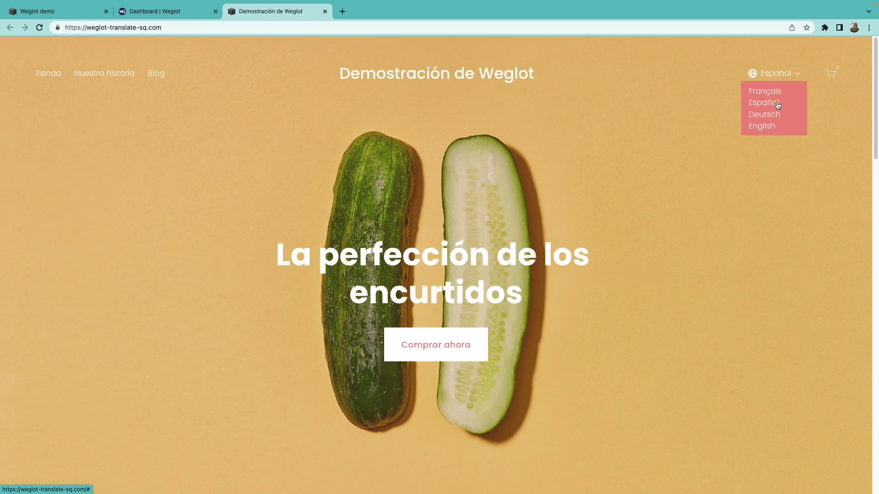
{"action": "left_click", "coordinate": [778, 114]}
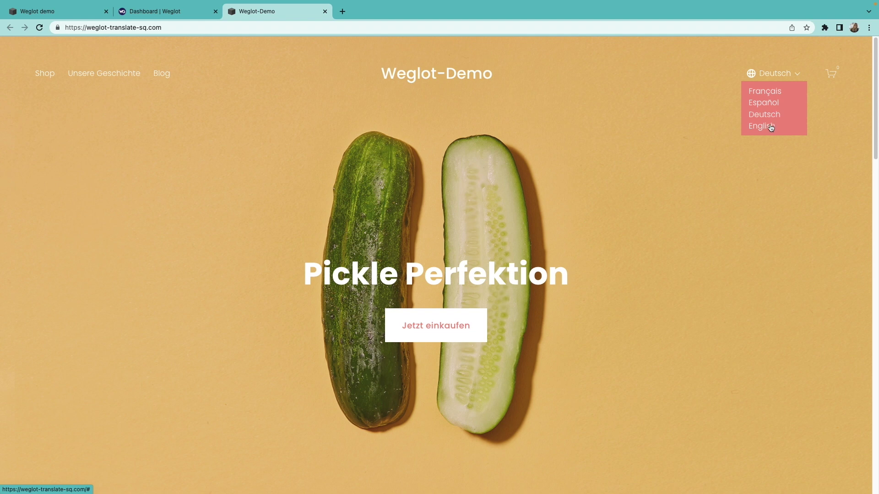
{"action": "left_click", "coordinate": [769, 125]}
{"action": "key", "text": "super+w"}
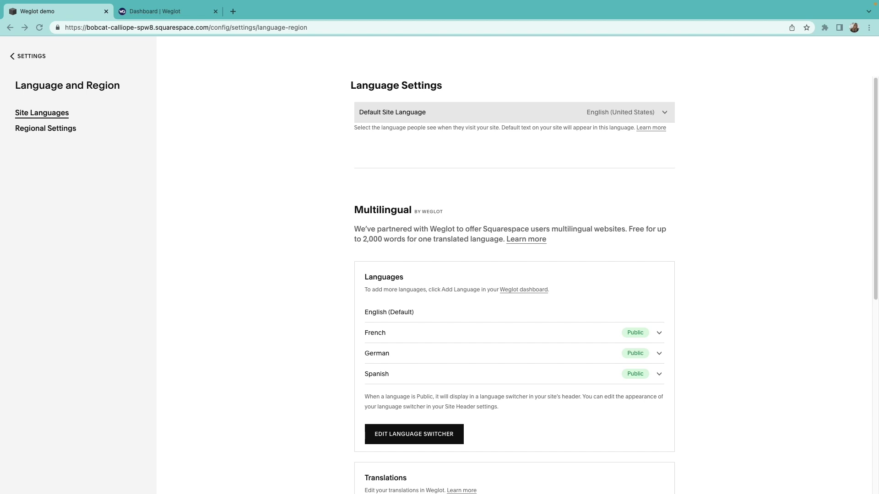
Leave French set to Public and open the site's translations in Weglot.
{"action": "left_click", "coordinate": [658, 334]}
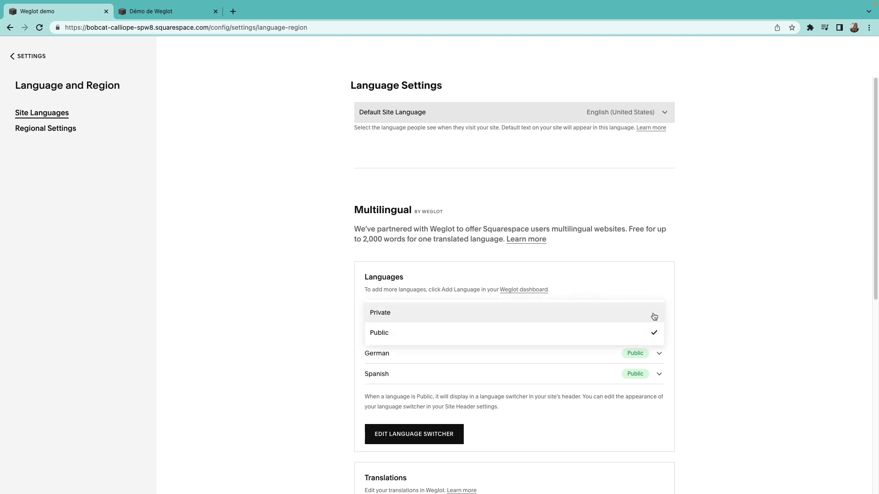
{"action": "left_click", "coordinate": [721, 348]}
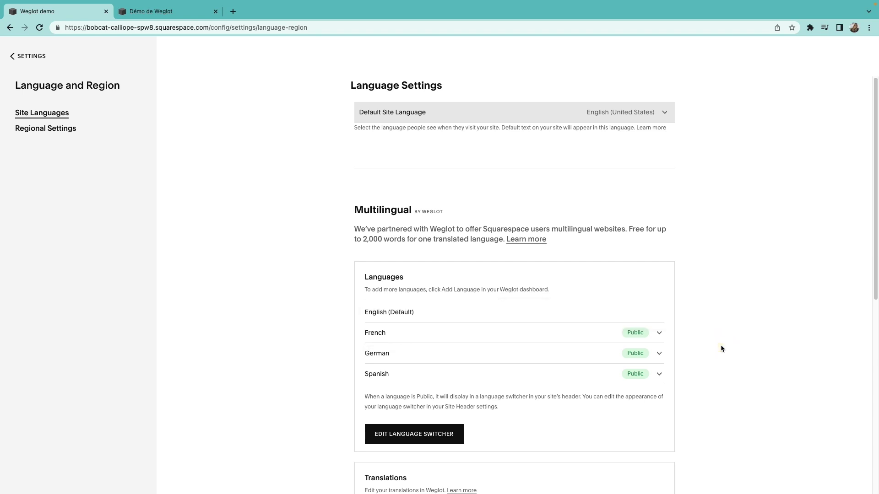
{"action": "scroll", "coordinate": [720, 348], "scroll_direction": "down", "scroll_amount": 3}
{"action": "scroll", "coordinate": [720, 346], "scroll_direction": "down", "scroll_amount": 2}
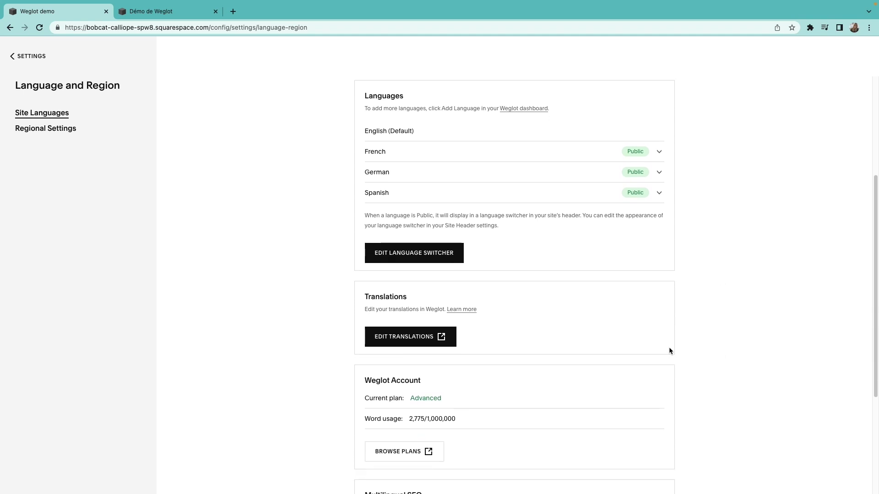
{"action": "left_click", "coordinate": [439, 346]}
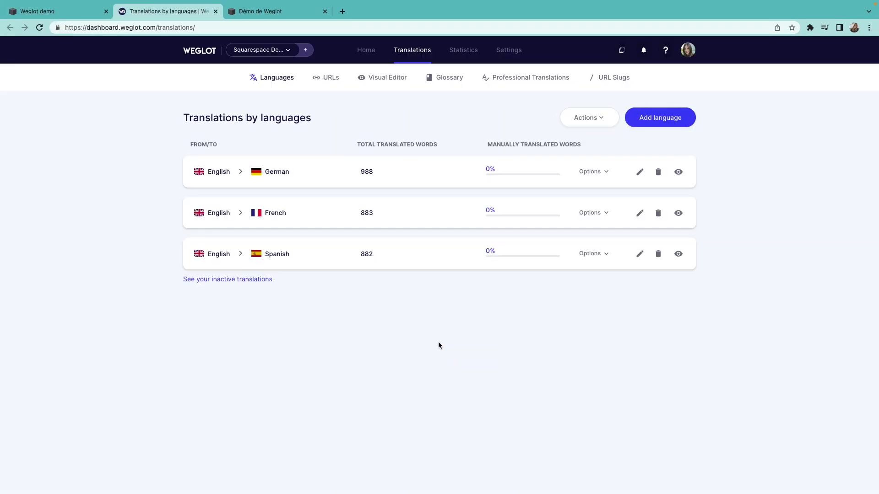
Open and scroll through the English-to-German translation list.
{"action": "left_click", "coordinate": [317, 184]}
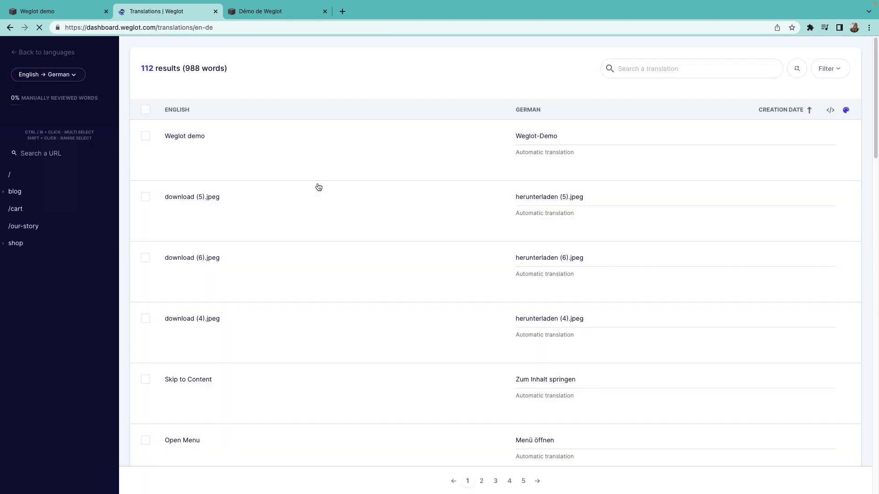
{"action": "scroll", "coordinate": [669, 307], "scroll_direction": "down", "scroll_amount": 2}
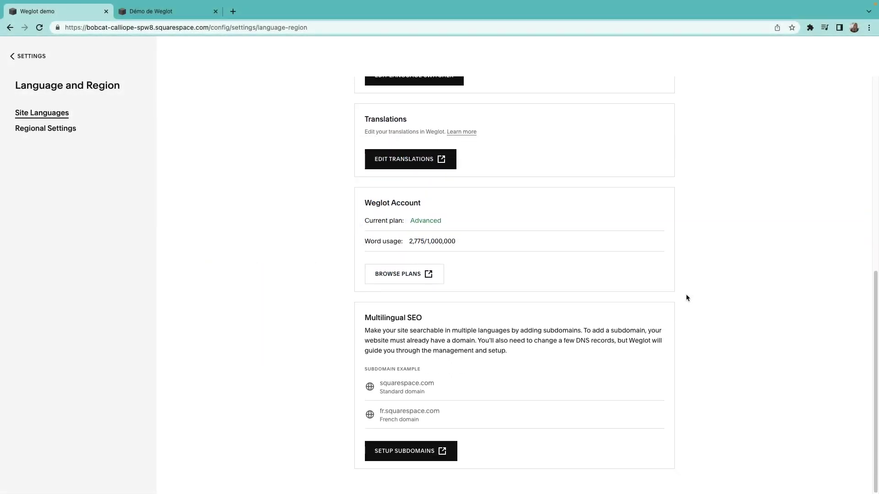
Set up Weglot subdomains for the pasted domain URL, then open Squarespace's Domains settings.
{"action": "left_click", "coordinate": [434, 451]}
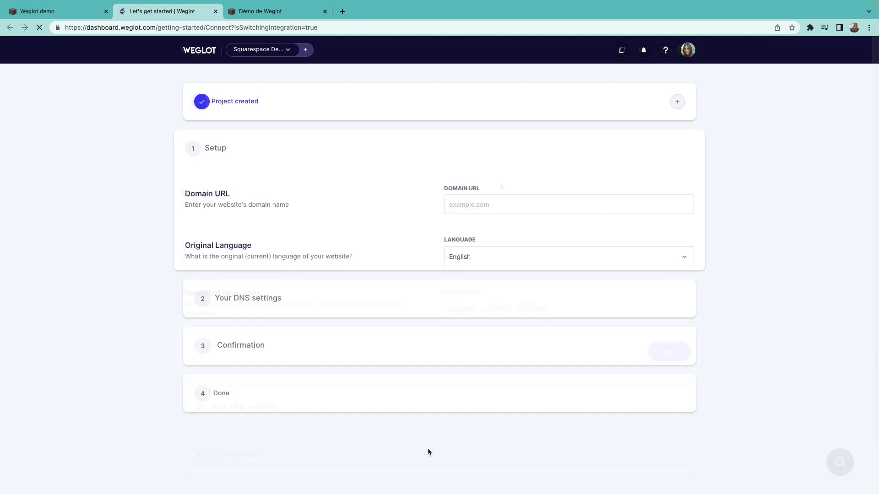
{"action": "left_click", "coordinate": [536, 204]}
{"action": "type", "text": "https://weglot-translate-sq.com/"}
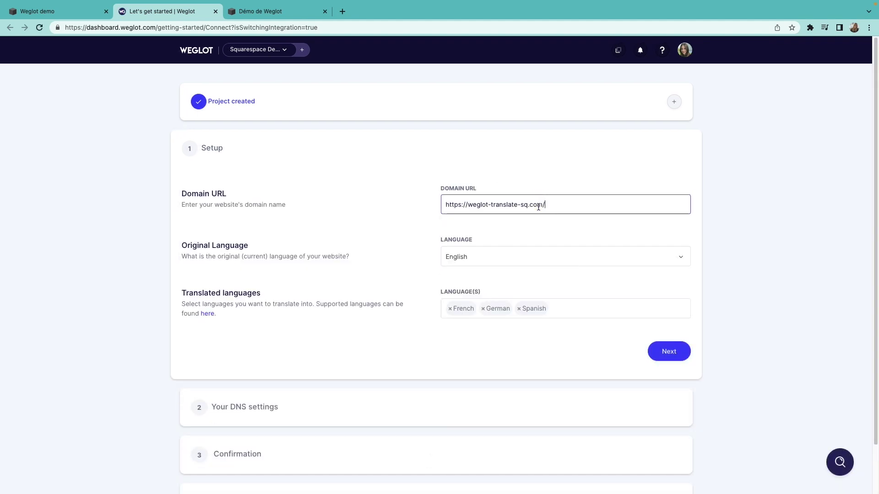
{"action": "left_click", "coordinate": [666, 351]}
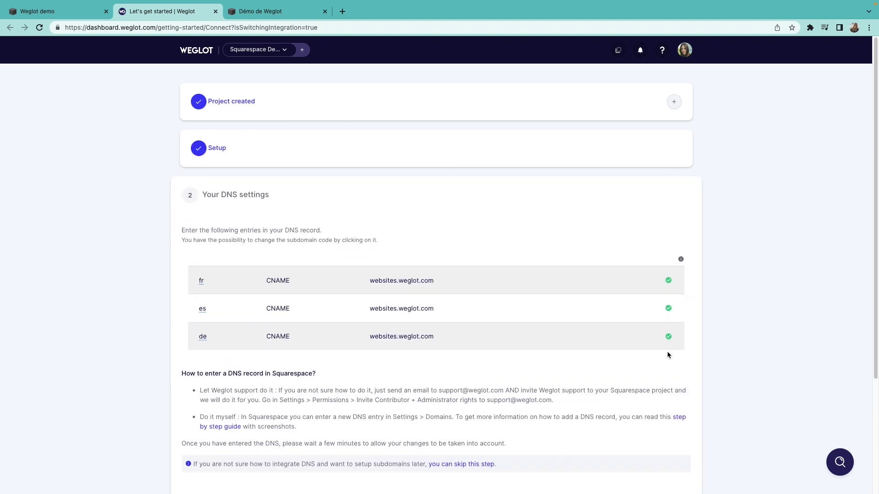
{"action": "scroll", "coordinate": [668, 351], "scroll_direction": "down", "scroll_amount": 2}
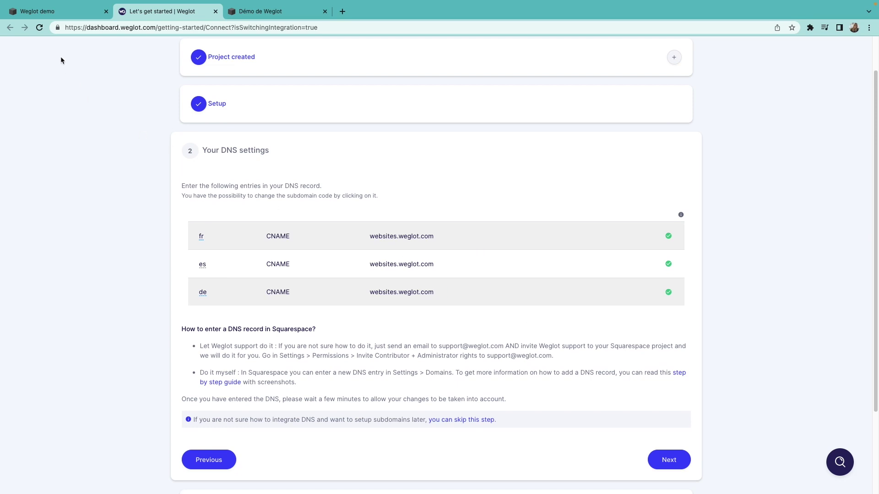
{"action": "left_click", "coordinate": [47, 14]}
{"action": "left_click", "coordinate": [34, 263]}
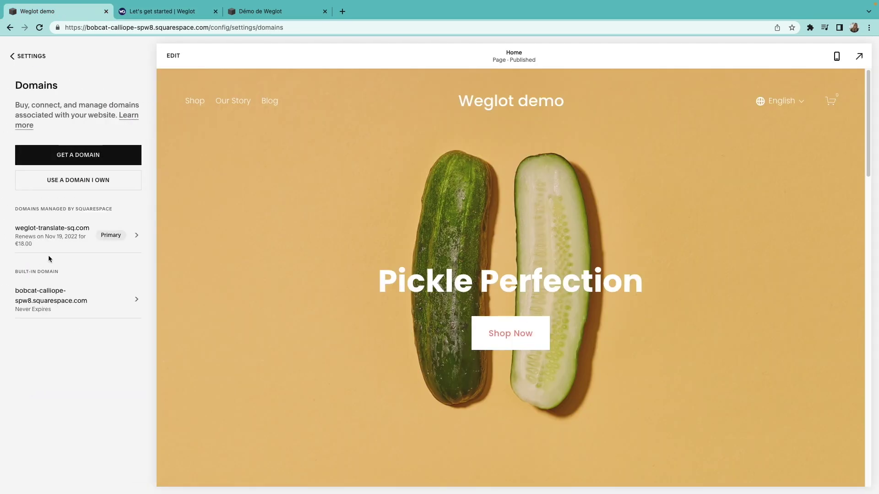
Open weglot-translate-sq.com's DNS records, start a custom record and copy the fr target from Weglot.
{"action": "left_click", "coordinate": [54, 248]}
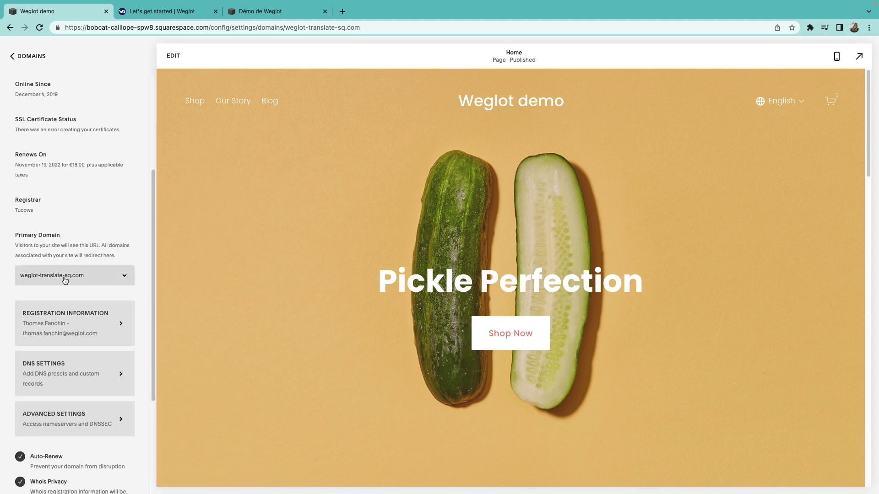
{"action": "left_click", "coordinate": [76, 369]}
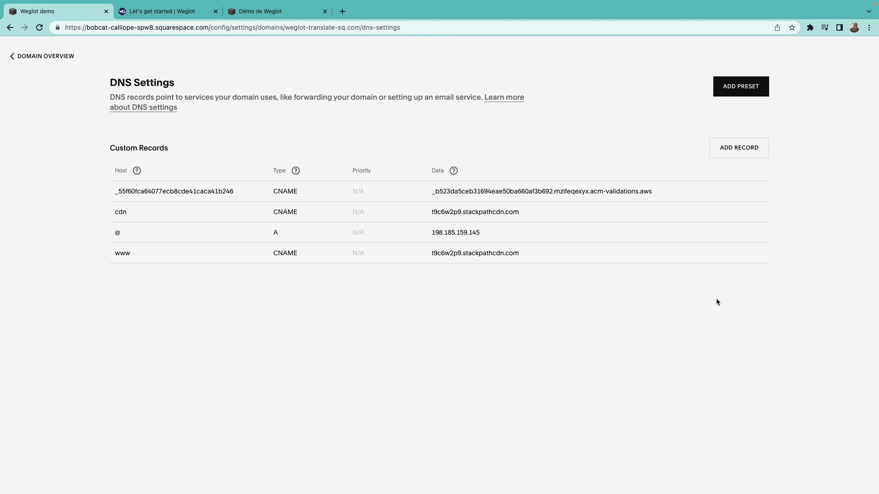
{"action": "left_click", "coordinate": [736, 151]}
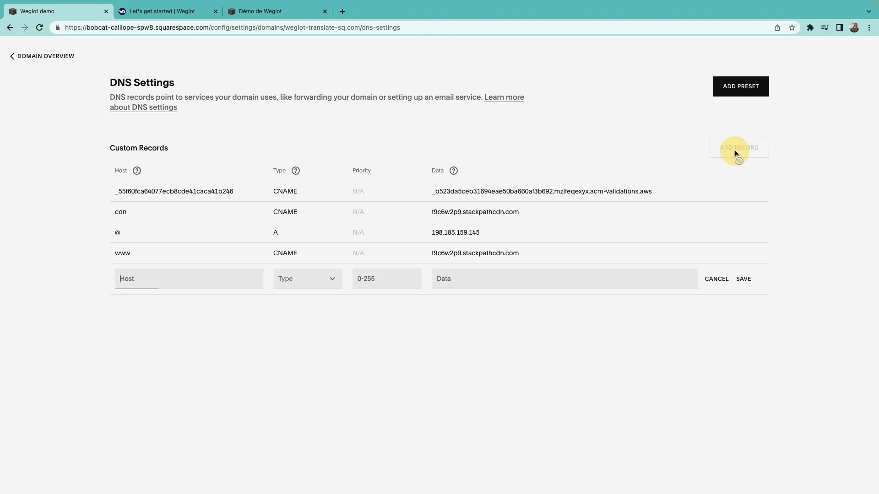
{"action": "left_click", "coordinate": [195, 12]}
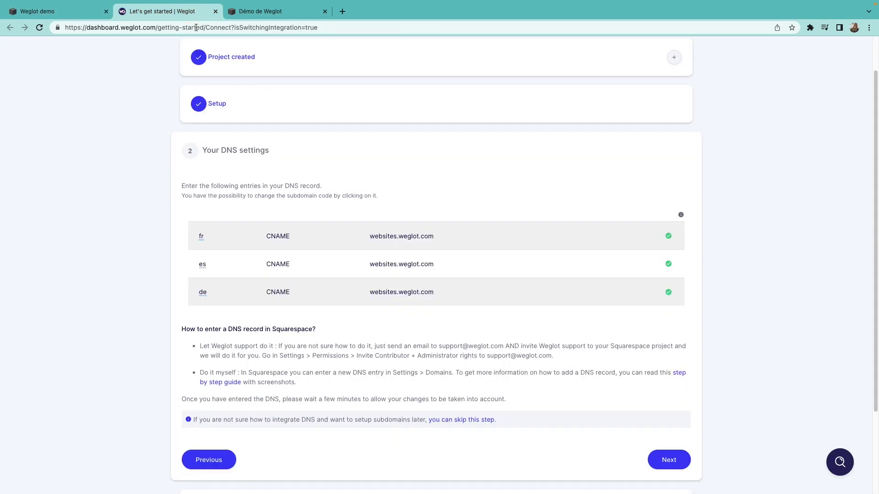
{"action": "mouse_move", "coordinate": [547, 239]}
{"action": "left_click", "coordinate": [468, 236]}
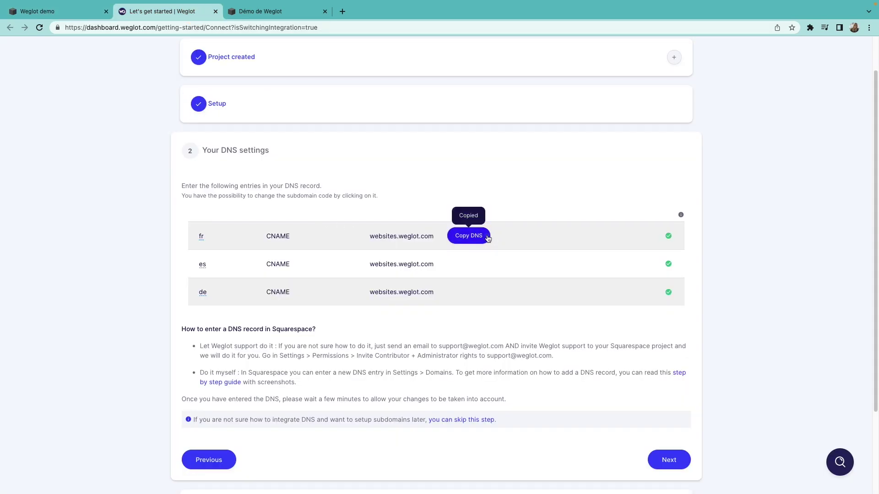
{"action": "left_click", "coordinate": [92, 16]}
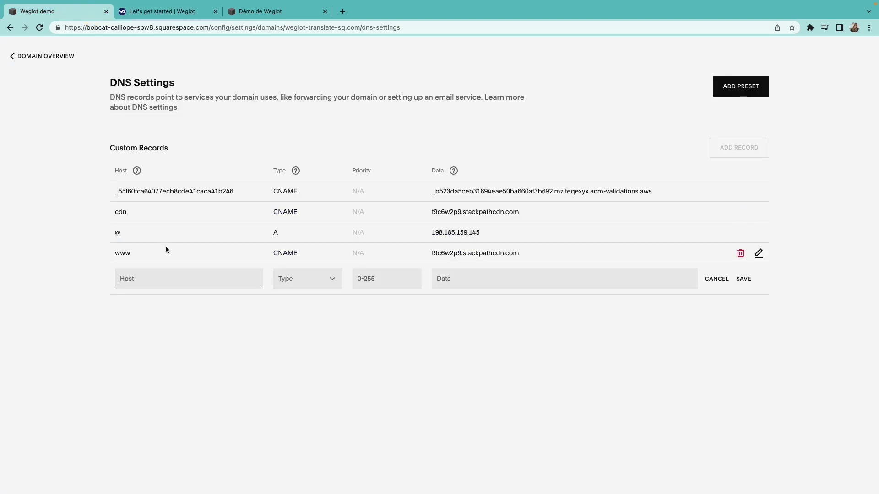
Save an fr CNAME record pointing to websites.weglot.com.
{"action": "type", "text": "fr"}
{"action": "left_click", "coordinate": [304, 280]}
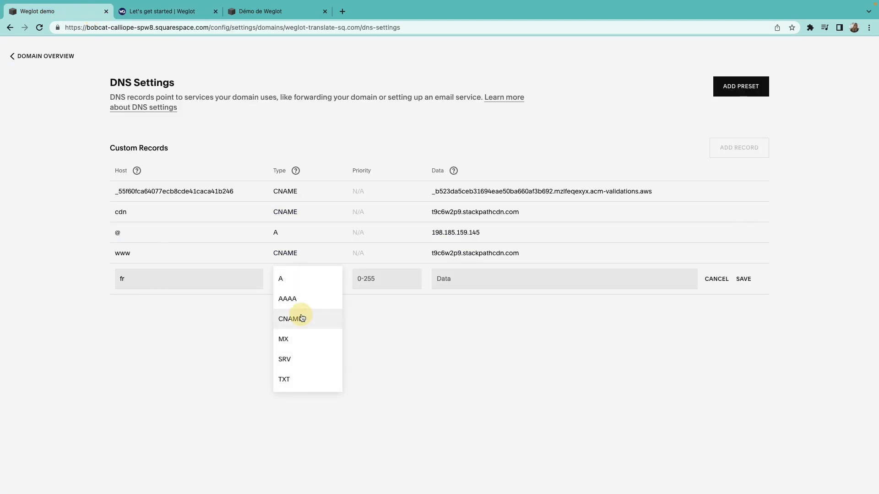
{"action": "left_click", "coordinate": [300, 316]}
{"action": "left_click", "coordinate": [470, 280]}
{"action": "key", "text": "super+v"}
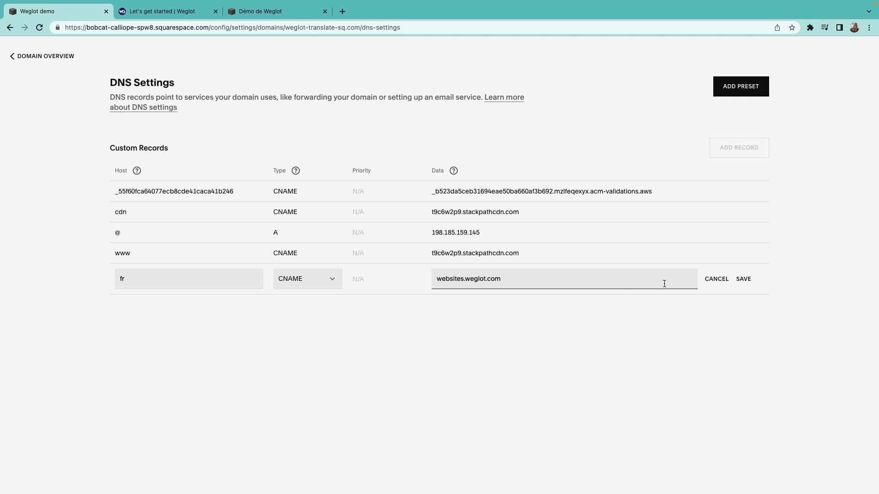
{"action": "left_click", "coordinate": [747, 284]}
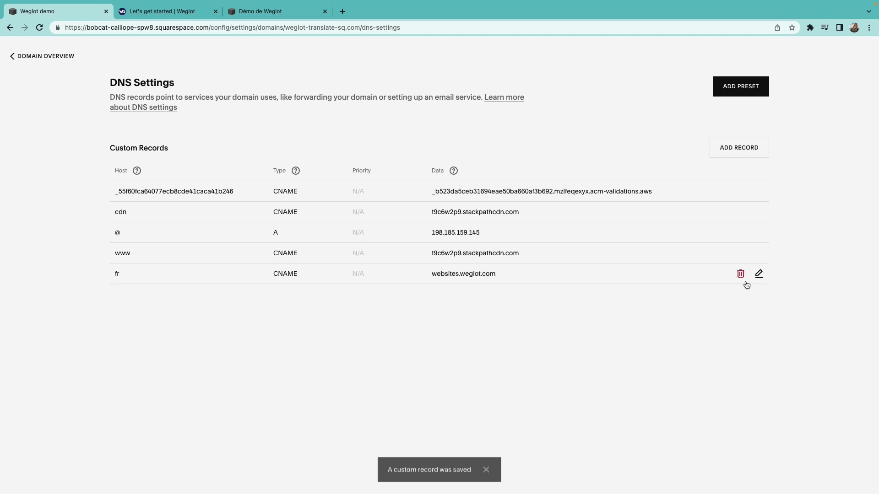
Save a de CNAME record pointing to websites.weglot.com.
{"action": "left_click", "coordinate": [738, 148]}
{"action": "type", "text": "de"}
{"action": "left_click", "coordinate": [308, 300]}
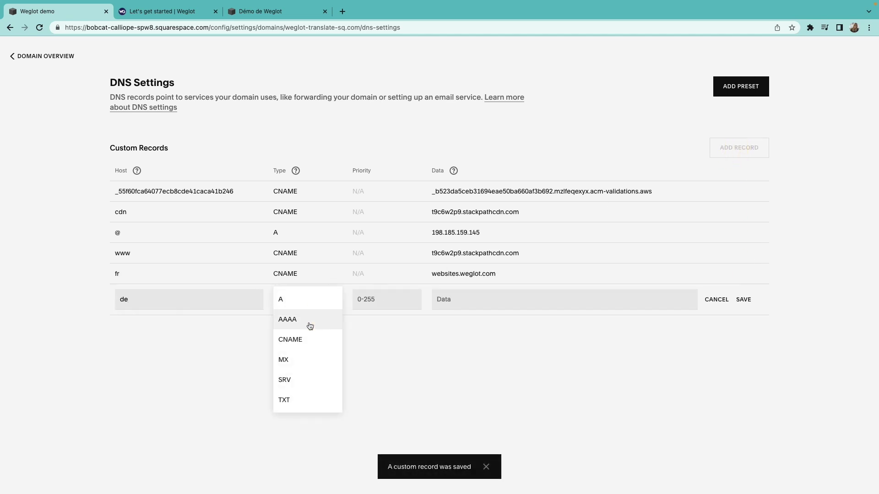
{"action": "left_click", "coordinate": [286, 339]}
{"action": "left_click", "coordinate": [472, 299]}
{"action": "key", "text": "super+v"}
{"action": "left_click", "coordinate": [743, 299]}
Enter an es record host and save it, then return to the Weglot dashboard.
{"action": "left_click", "coordinate": [737, 148]}
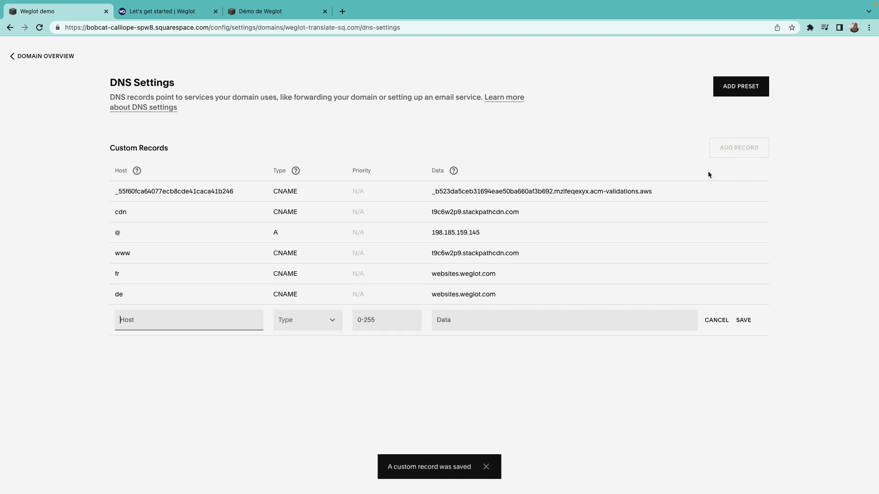
{"action": "type", "text": "es"}
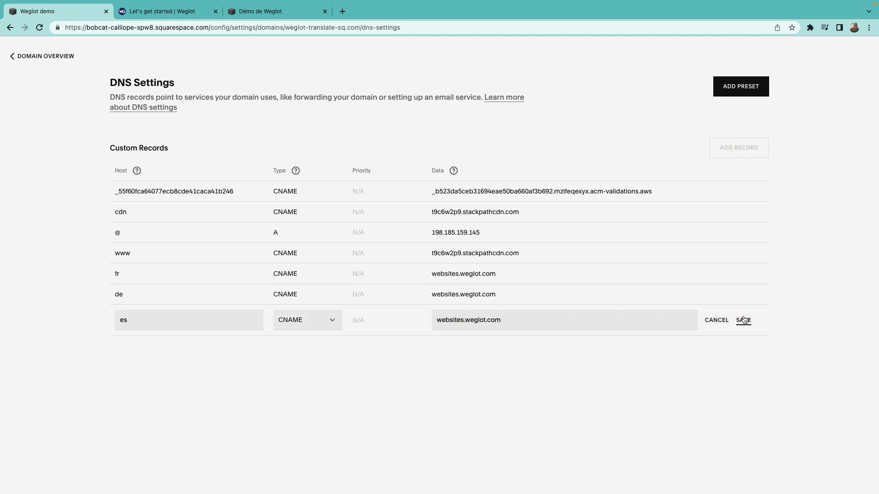
{"action": "left_click", "coordinate": [743, 320]}
{"action": "left_click", "coordinate": [160, 11]}
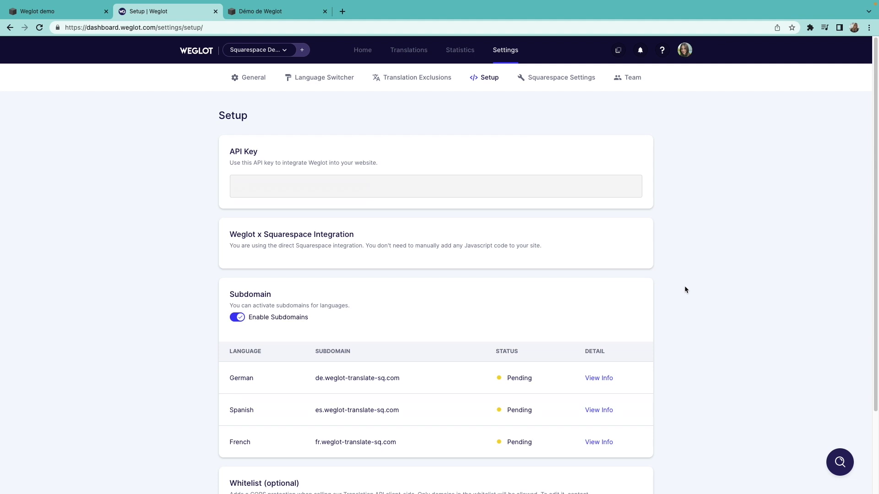
Scroll Weglot's Setup page to the Subdomain section showing German, Spanish and French pending.
{"action": "scroll", "coordinate": [685, 290], "scroll_direction": "down", "scroll_amount": 3}
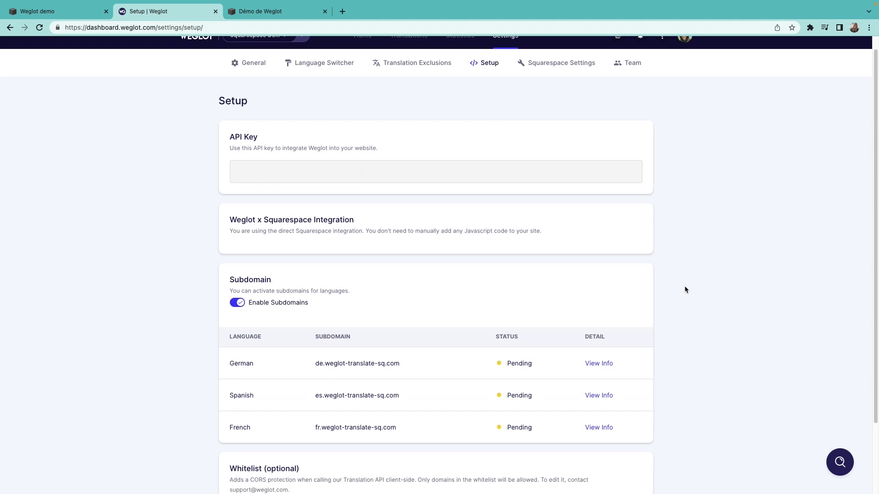